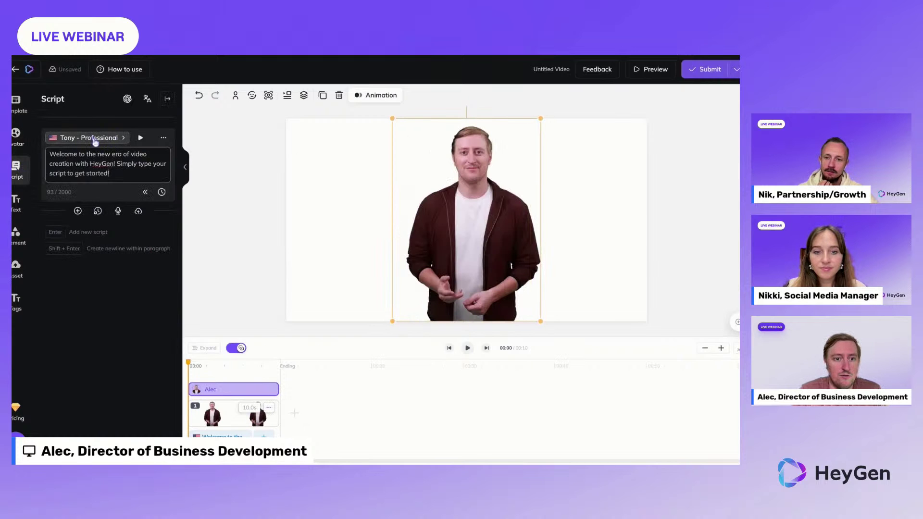
Set the script's voice to the public Rex voice with the Serious emotion and play its preview
click(112, 140)
click(112, 141)
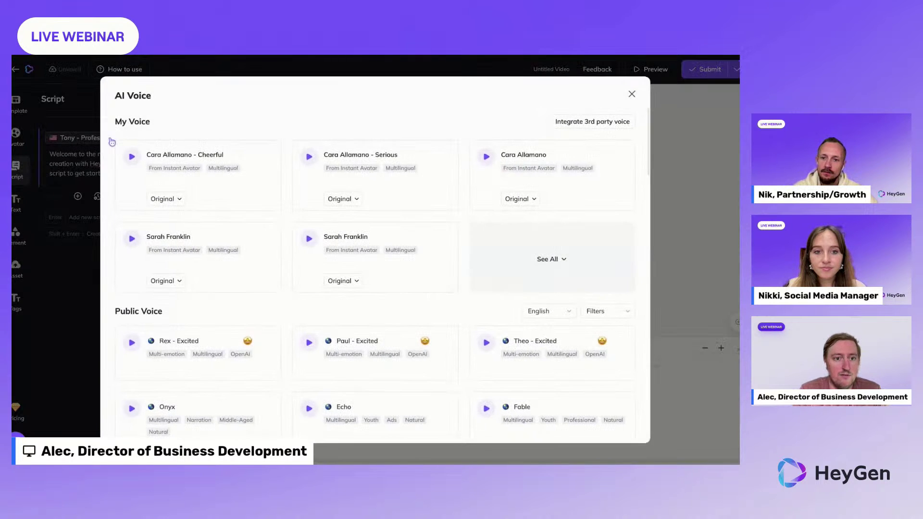
scroll(305, 138, down, 3)
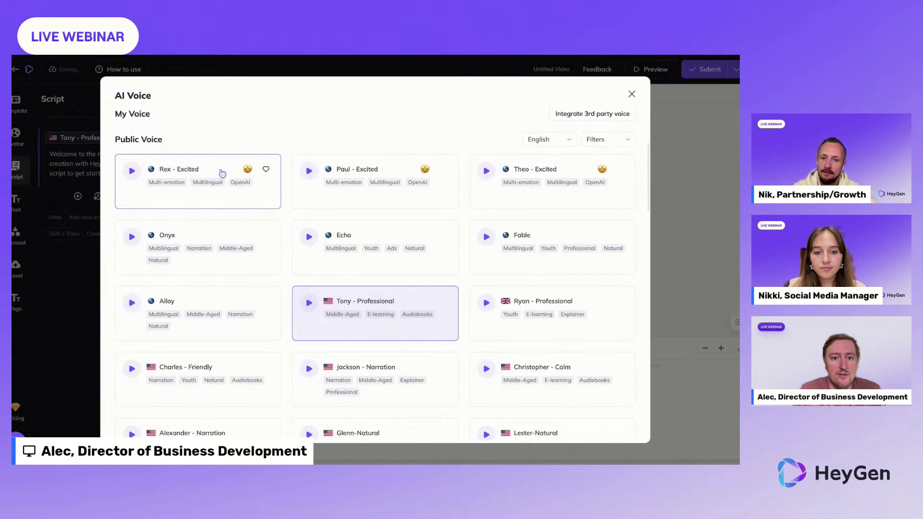
click(248, 170)
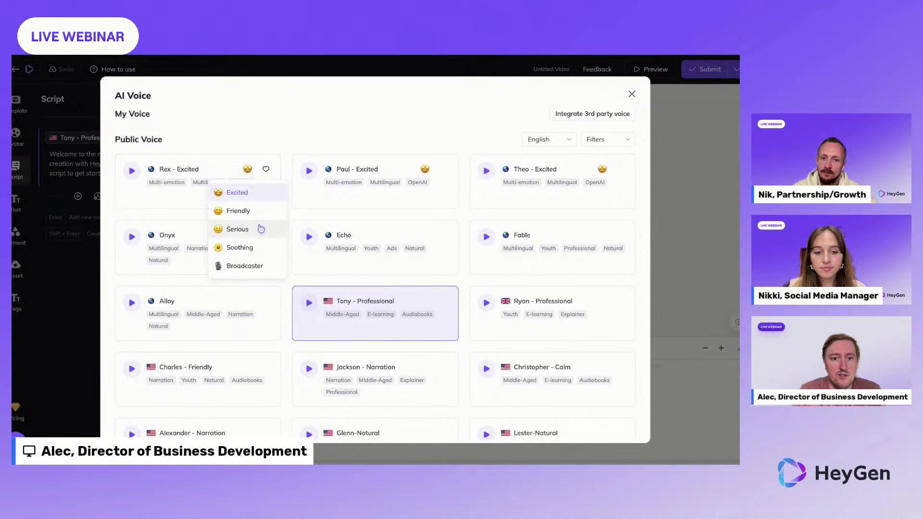
click(242, 246)
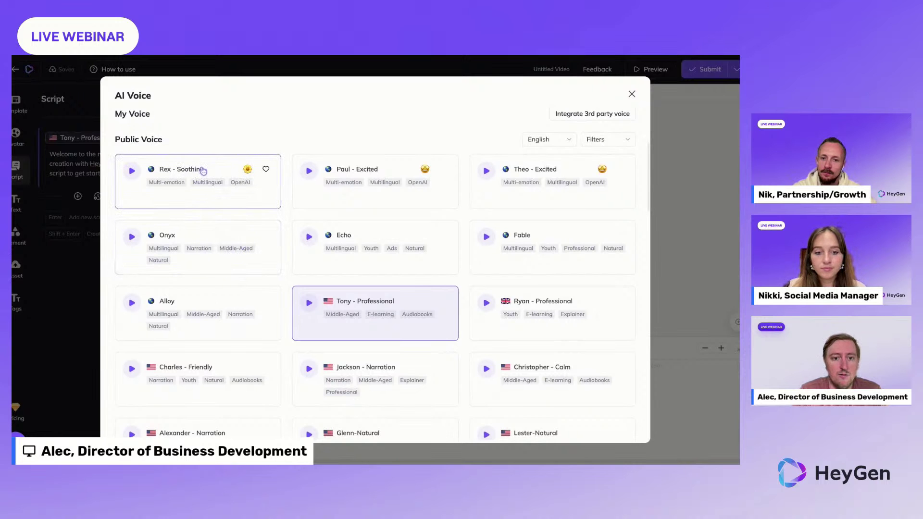
click(248, 169)
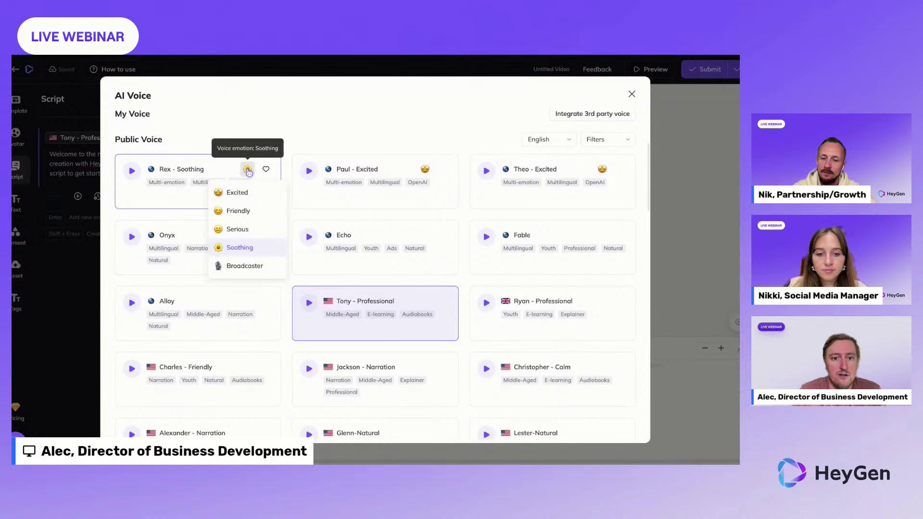
click(239, 230)
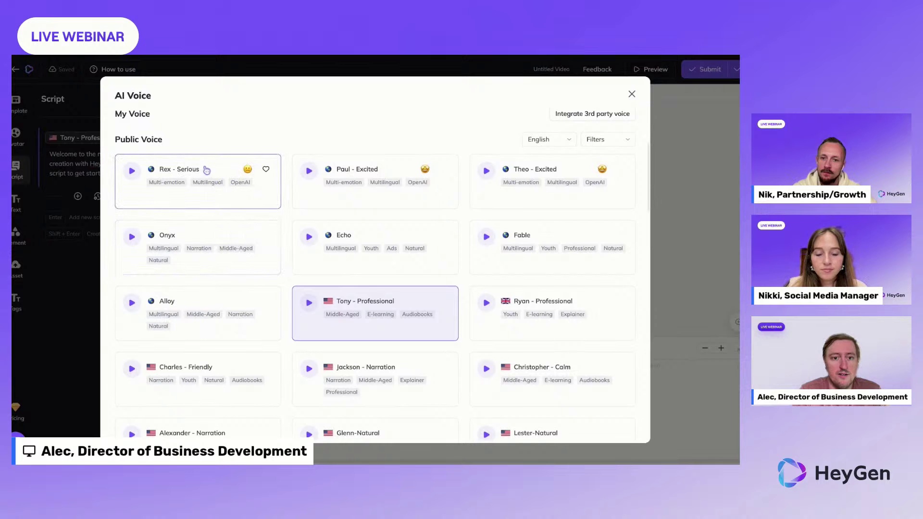
click(212, 171)
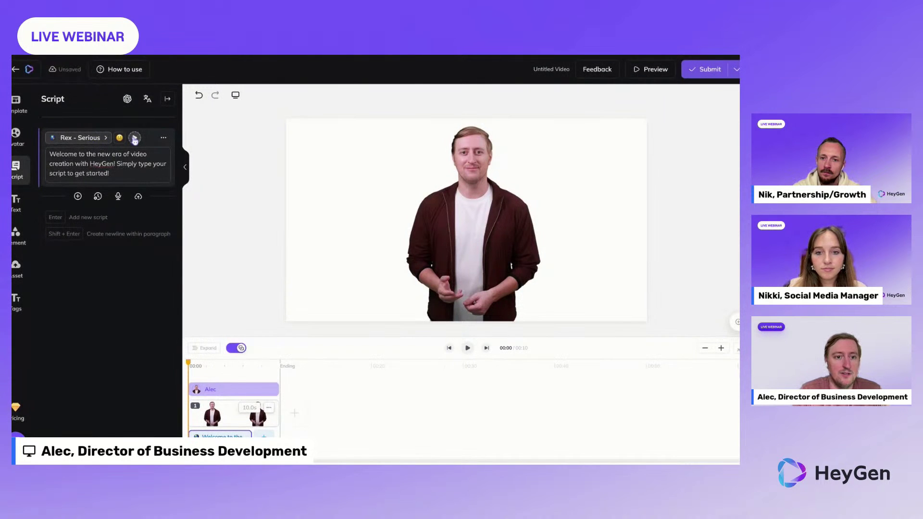
click(135, 139)
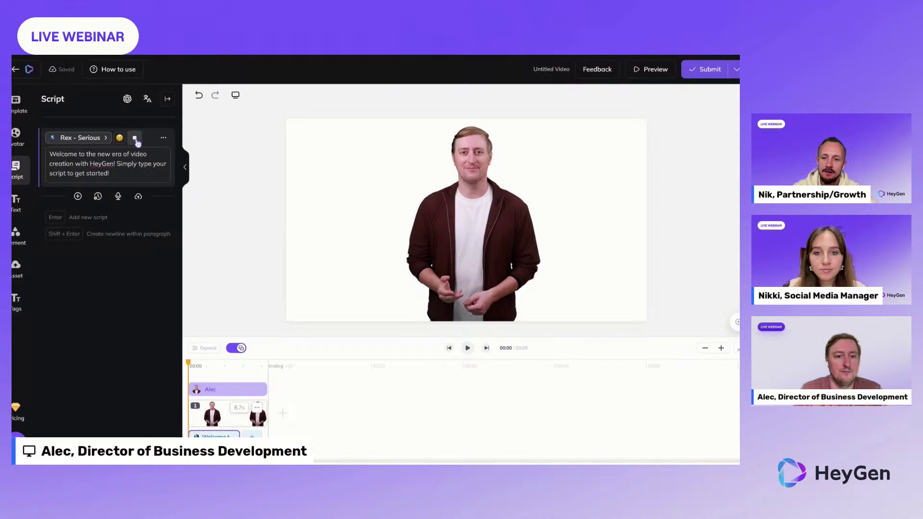
Add a second script section and set its voice to Rex with the Friendly emotion
click(78, 197)
click(83, 217)
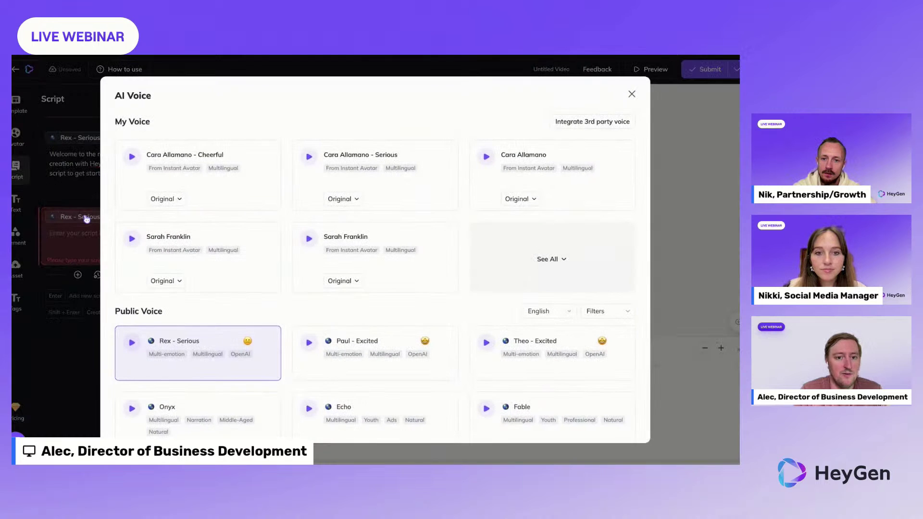
click(247, 341)
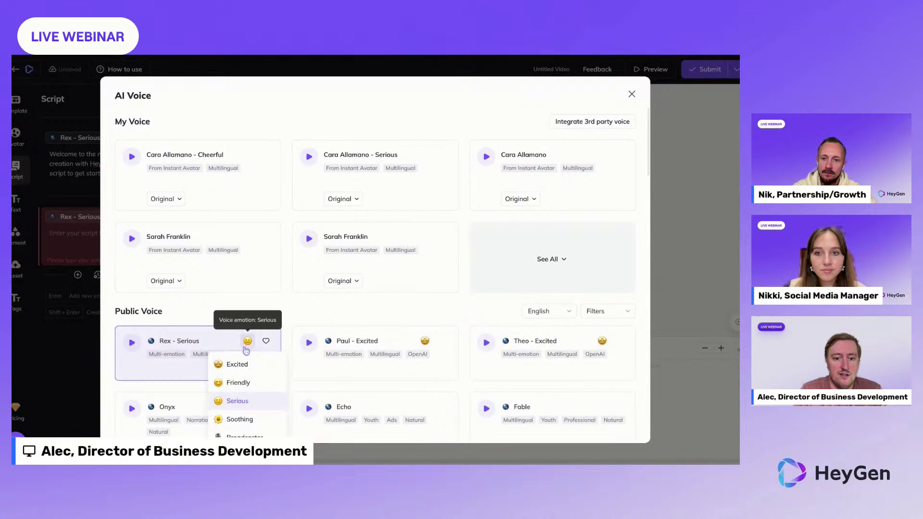
click(234, 381)
click(207, 350)
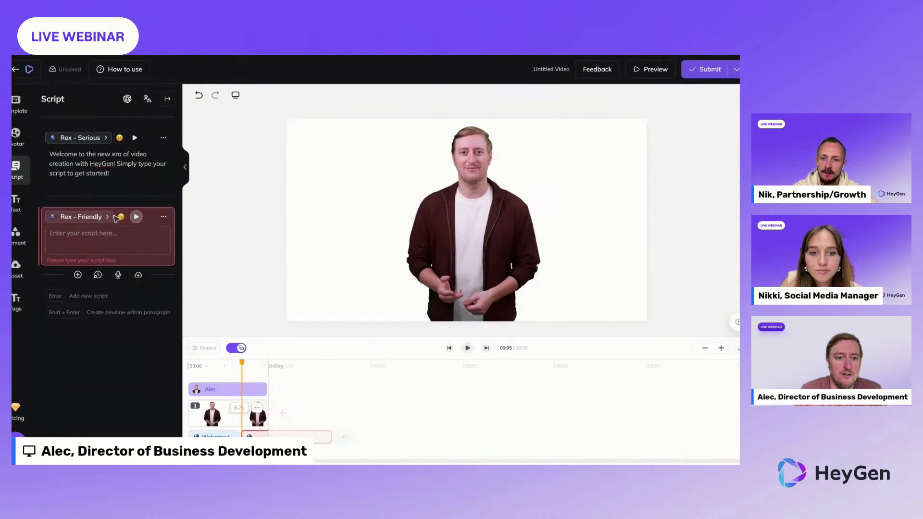
Try the Serious emotion on the second script's voice and set it to Broadcaster
click(121, 217)
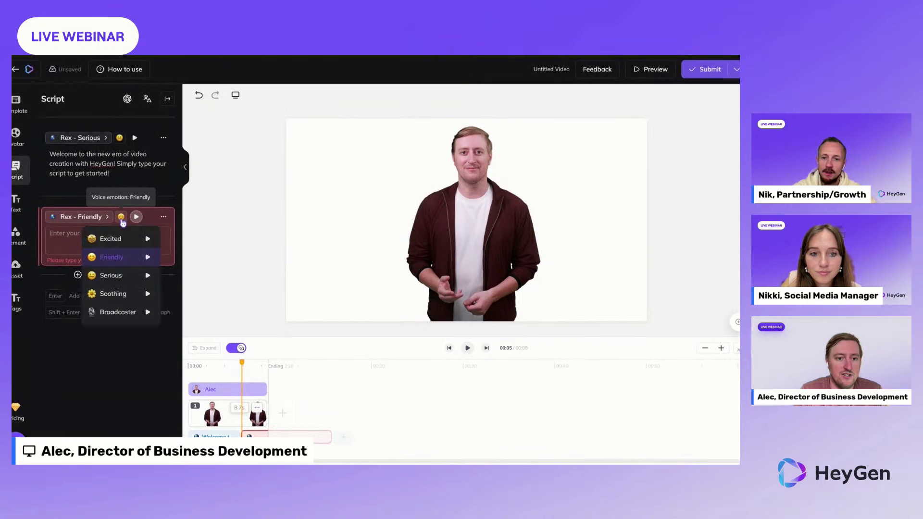
click(121, 281)
click(119, 217)
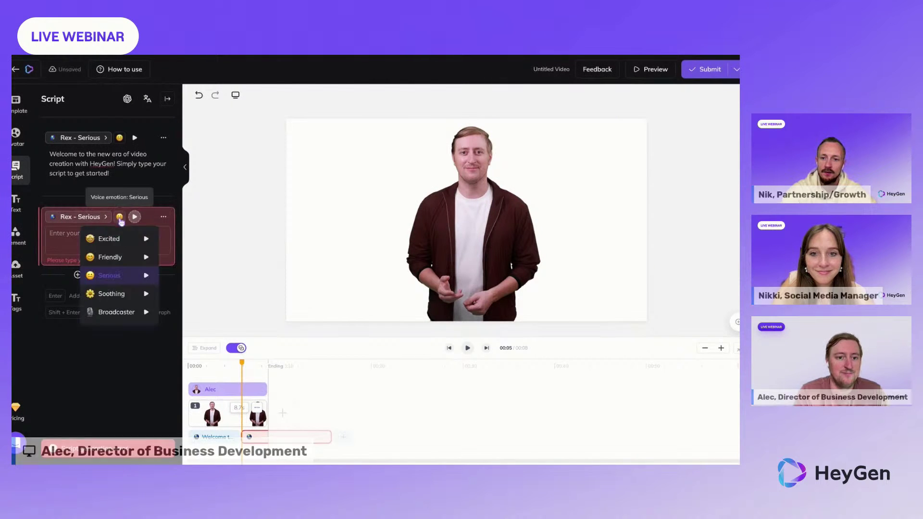
click(115, 311)
Enter "this is broadcaster voice" as the second script and extend the scene's end on the timeline
click(83, 243)
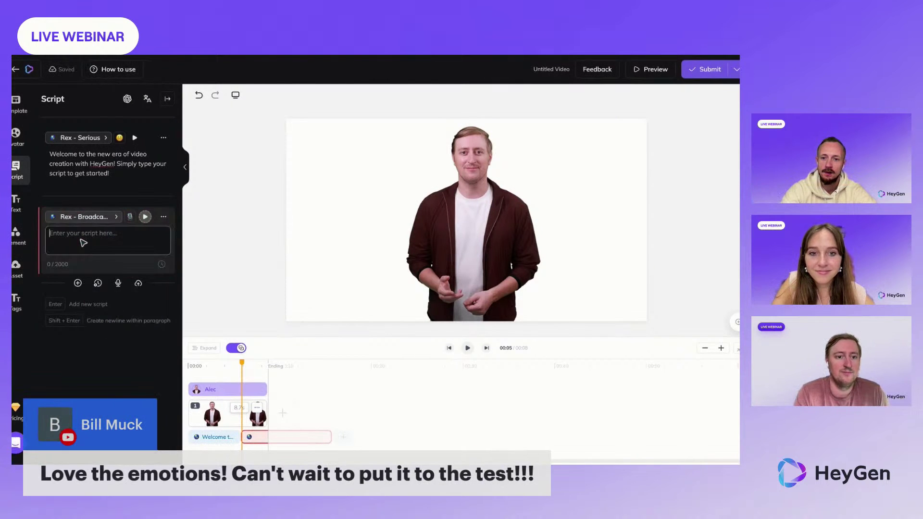
text(this is broadcaster voice)
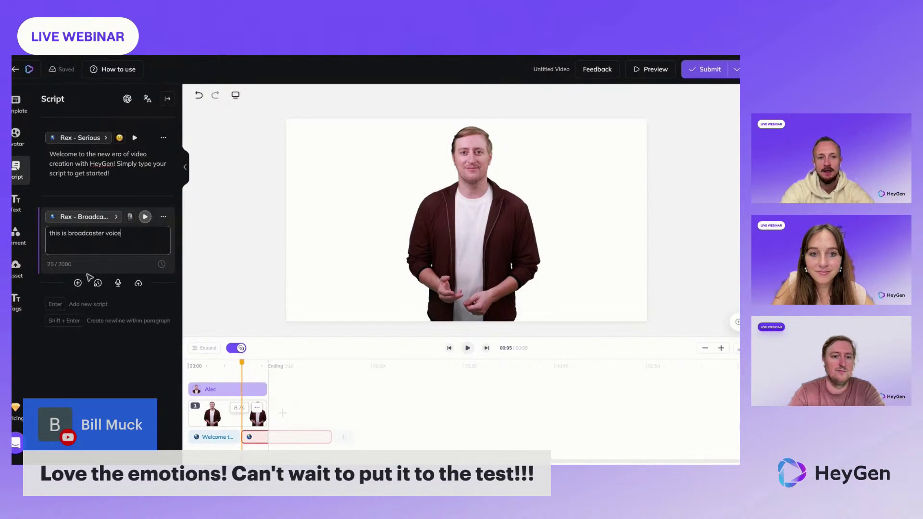
click(109, 379)
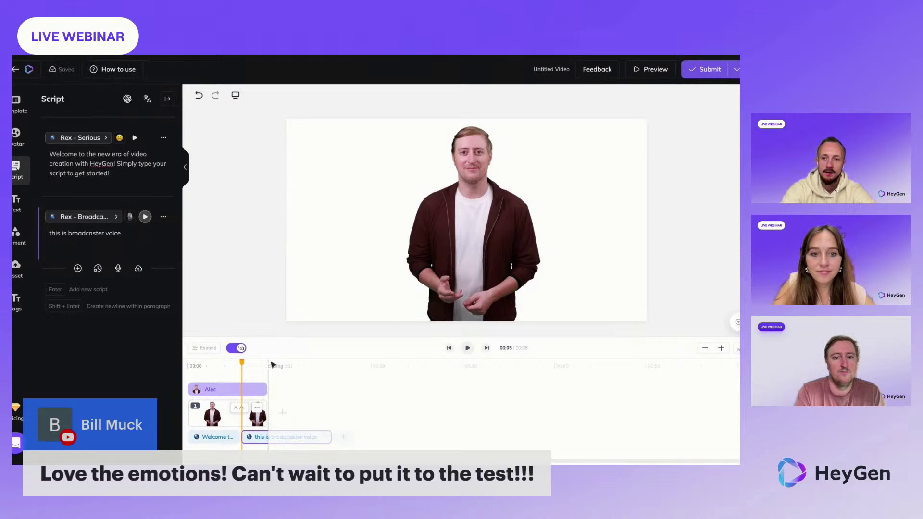
drag(268, 419, 329, 413)
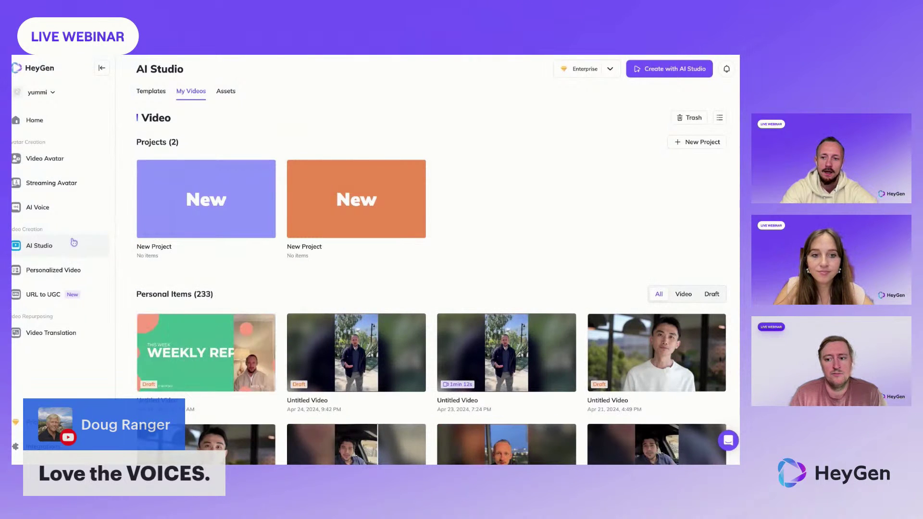
Open the AI Voice page, examine the third-party voice import form with ElevenLabs as the provider, and close it
click(62, 211)
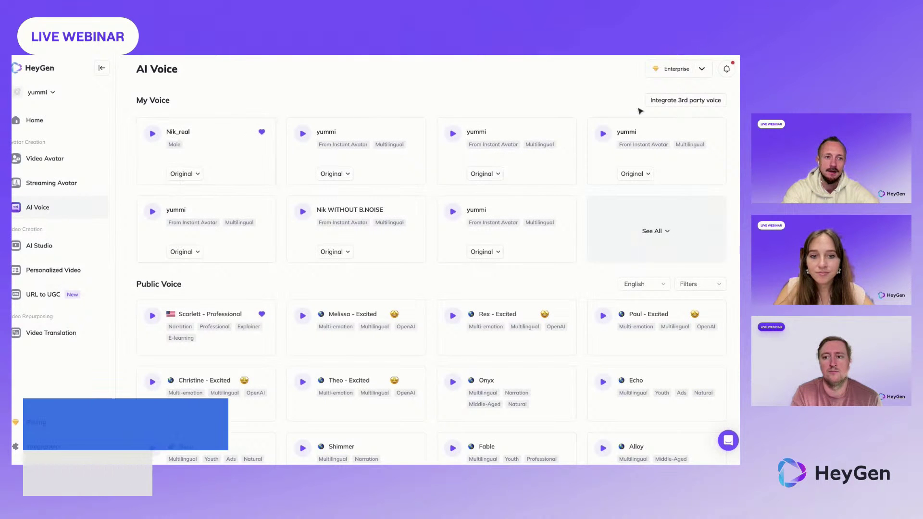
click(668, 102)
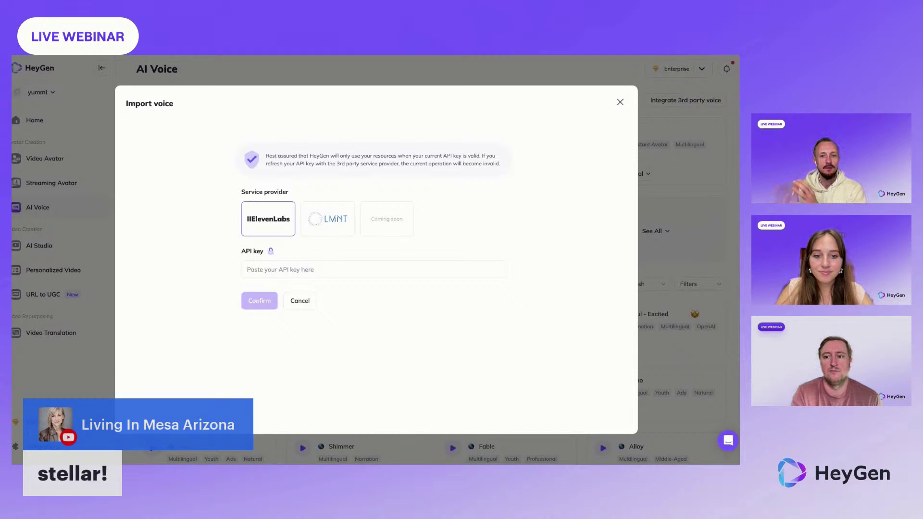
click(302, 270)
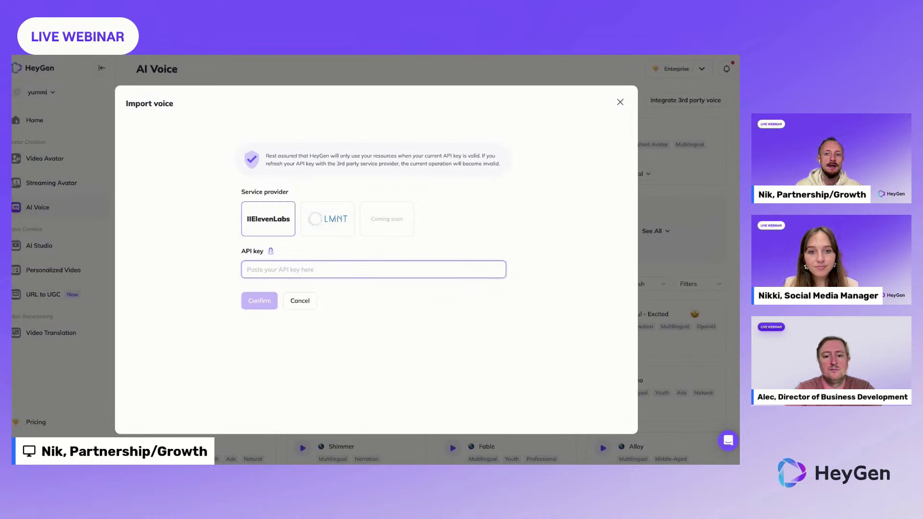
click(620, 103)
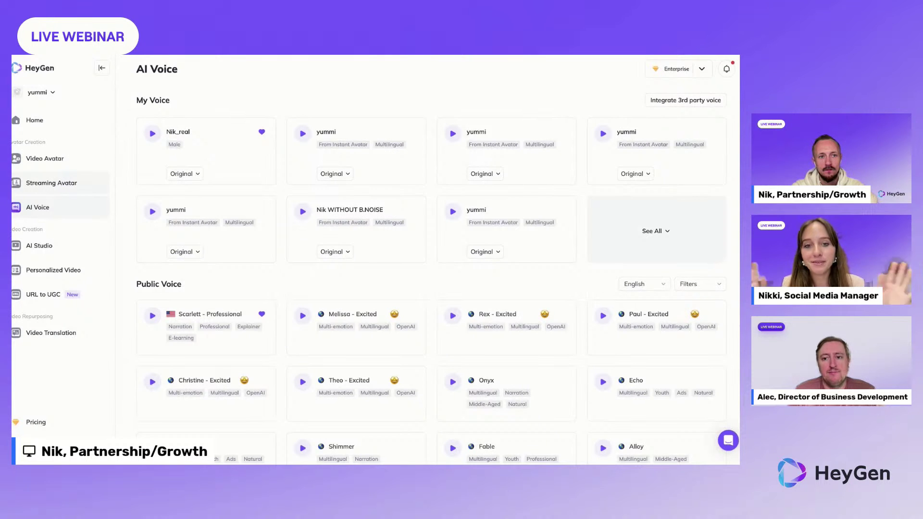
Create a new video in AI Studio from the public Business Report template
click(63, 251)
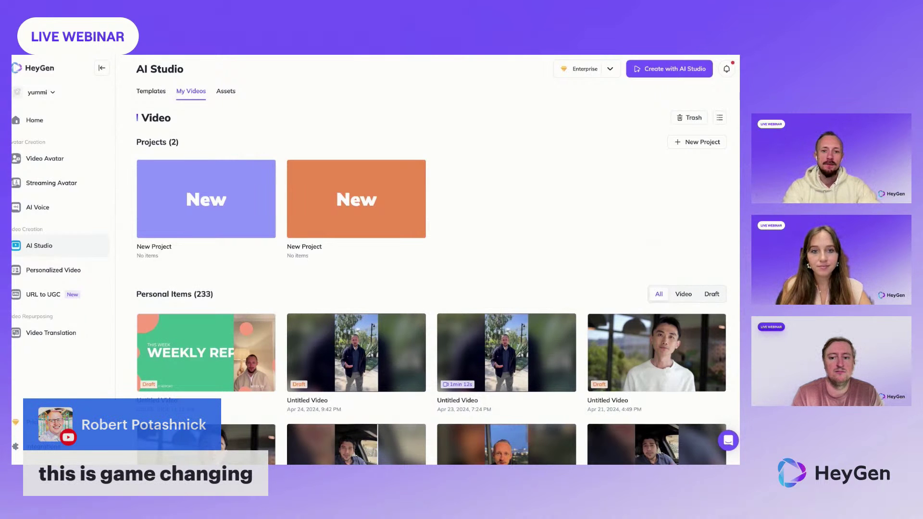
click(153, 92)
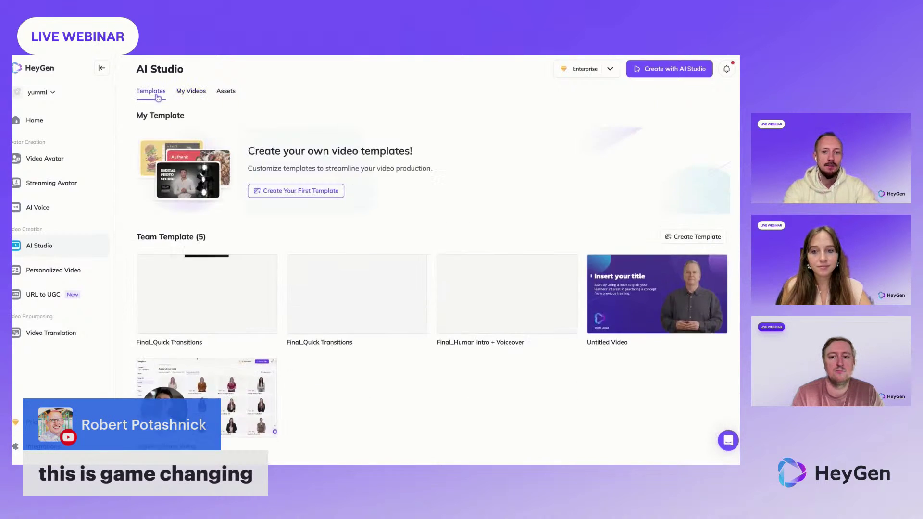
scroll(393, 217, down, 1)
scroll(393, 217, down, 5)
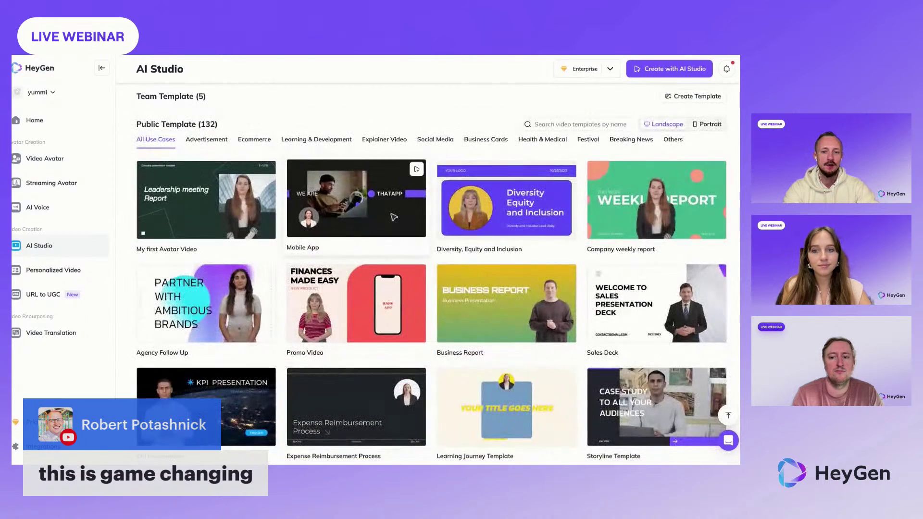
click(484, 318)
click(420, 341)
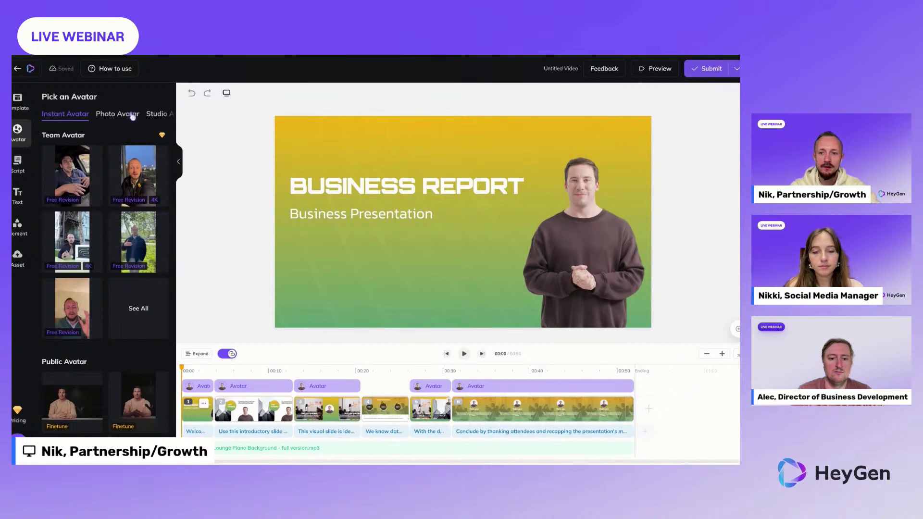
Replace the first scene's avatar with the studio avatar Susan in Suit
click(154, 114)
scroll(139, 216, down, 10)
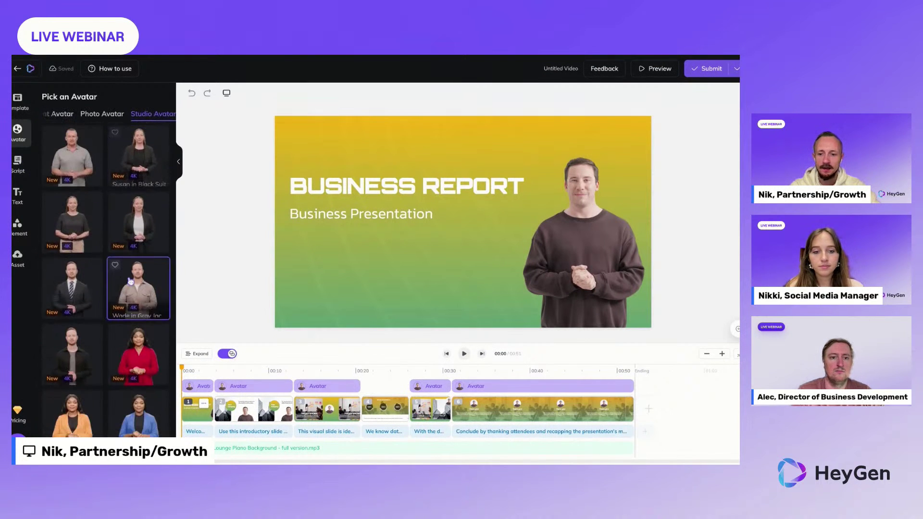
click(145, 219)
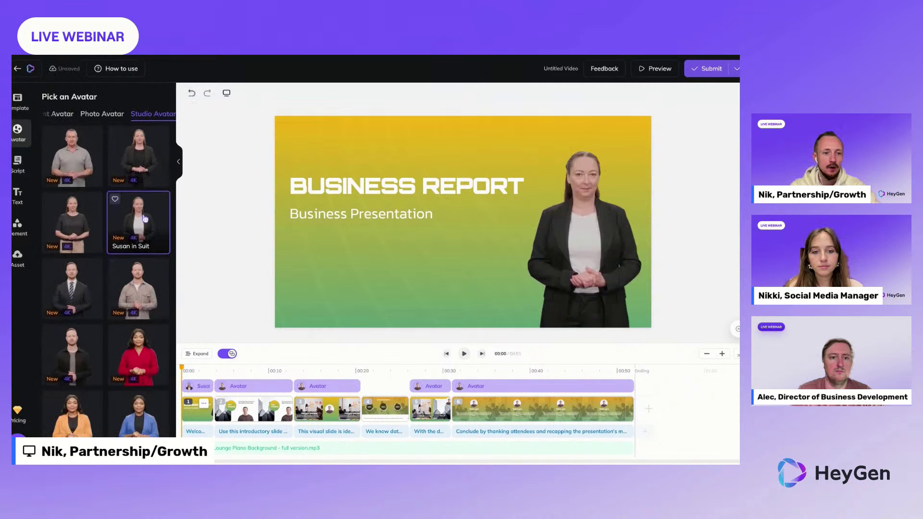
Examine the voices and Paul's emotion options for the first script, and close the voice library
click(18, 166)
click(96, 135)
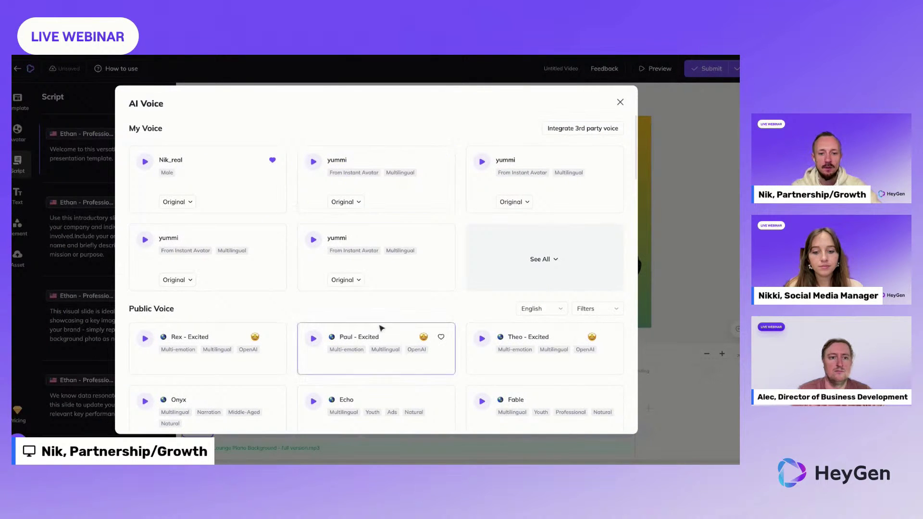
scroll(382, 329, down, 1)
click(423, 297)
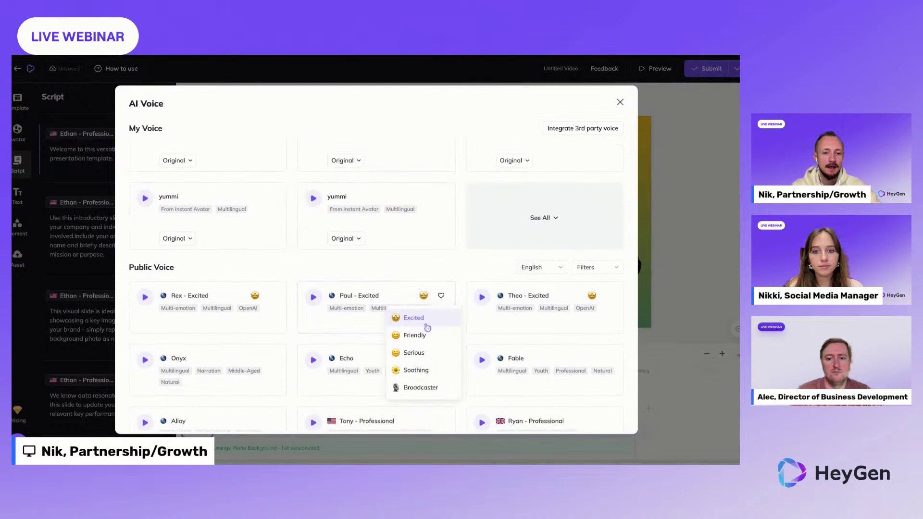
click(407, 279)
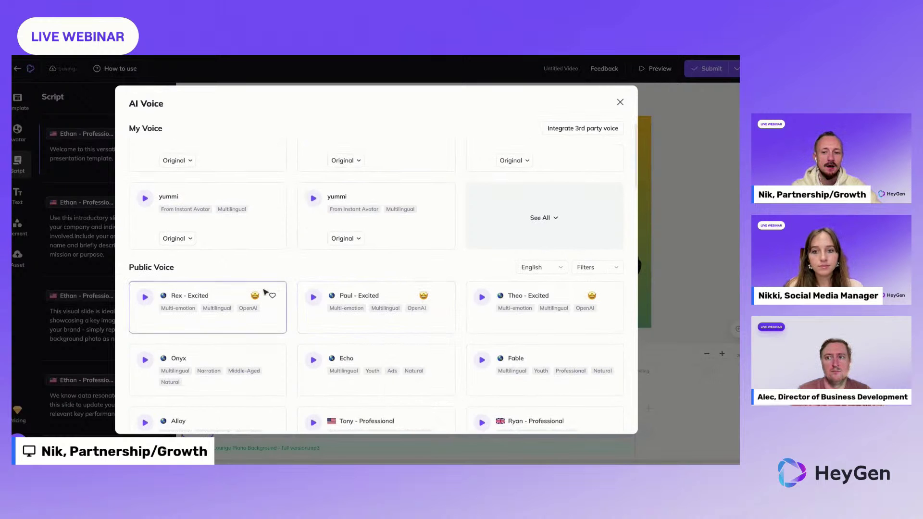
click(619, 102)
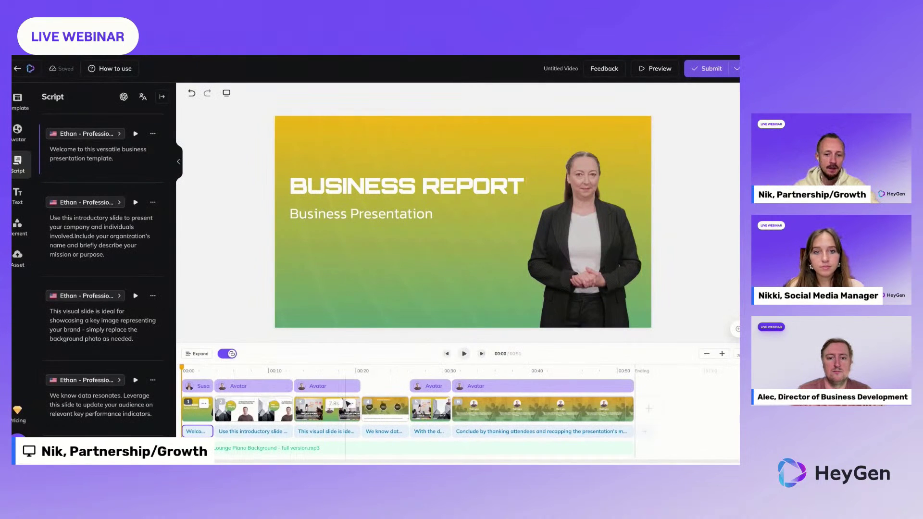
Expand the timeline to view the separate element tracks, and leave the editor
click(195, 357)
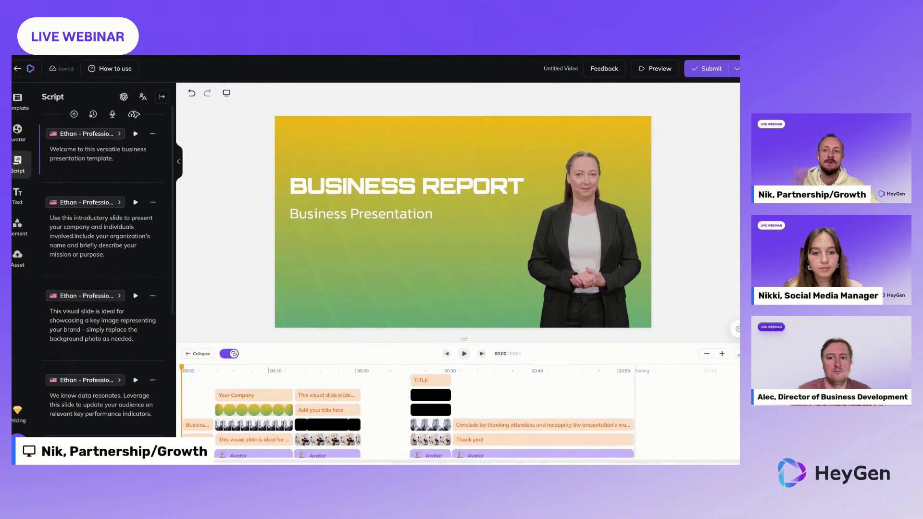
click(17, 68)
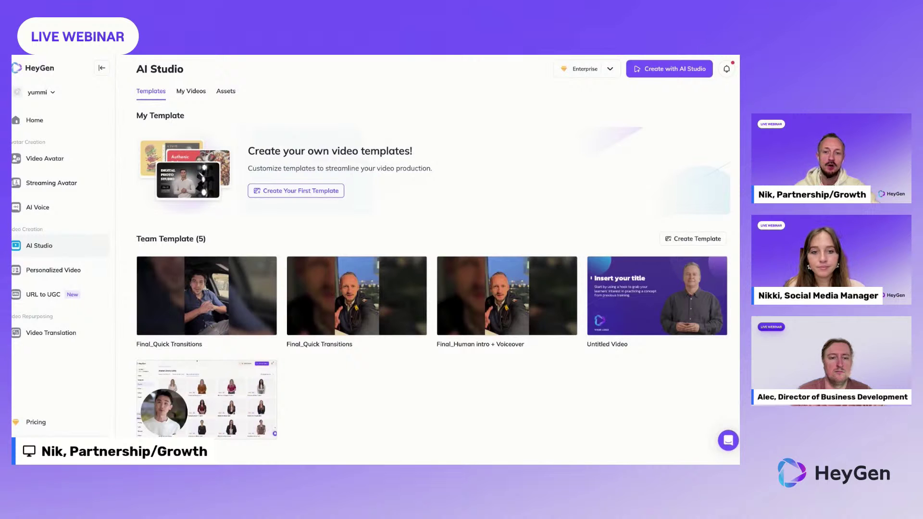
View the available plugins on the Integrations page and go to the Video Avatar page
click(50, 447)
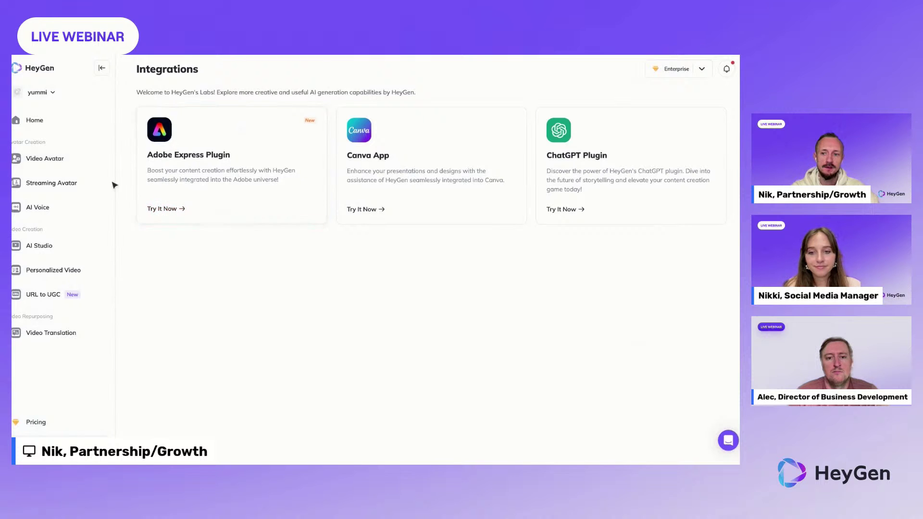
click(84, 161)
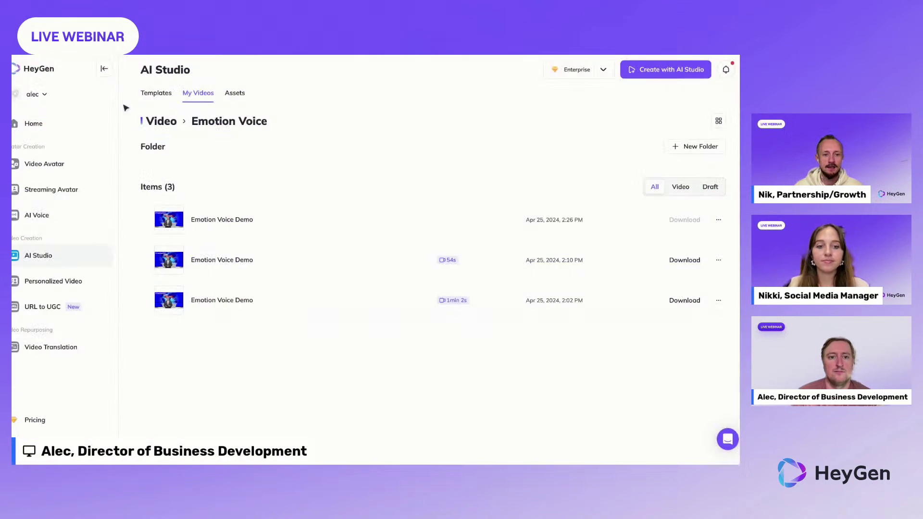
Go to the Streaming Avatar page and start a new chat with the displayed avatar
click(35, 192)
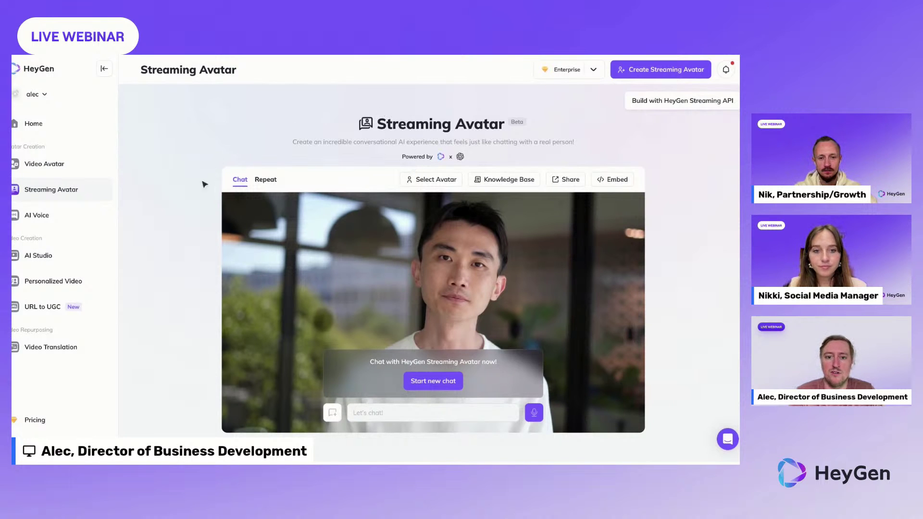
click(430, 381)
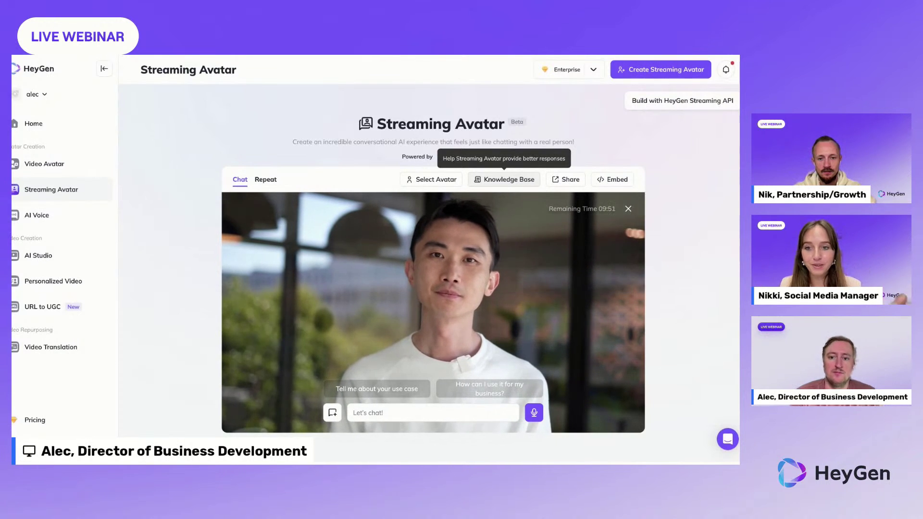
View the streaming avatar's Repeat mode and its knowledge base editor, and close the editor without changes
click(267, 182)
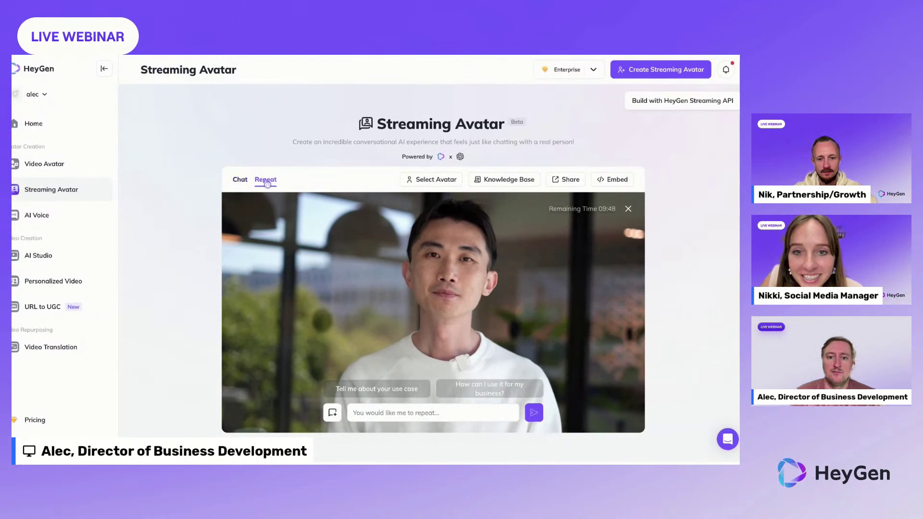
click(499, 180)
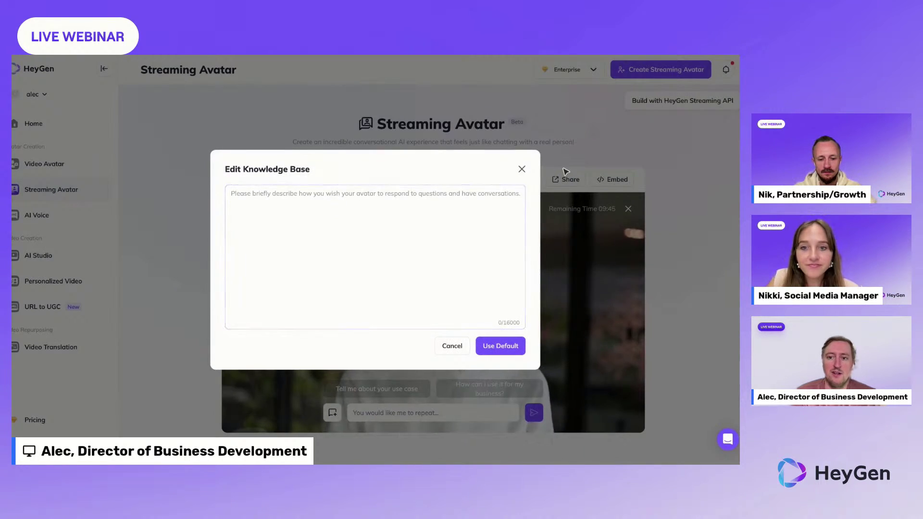
click(521, 171)
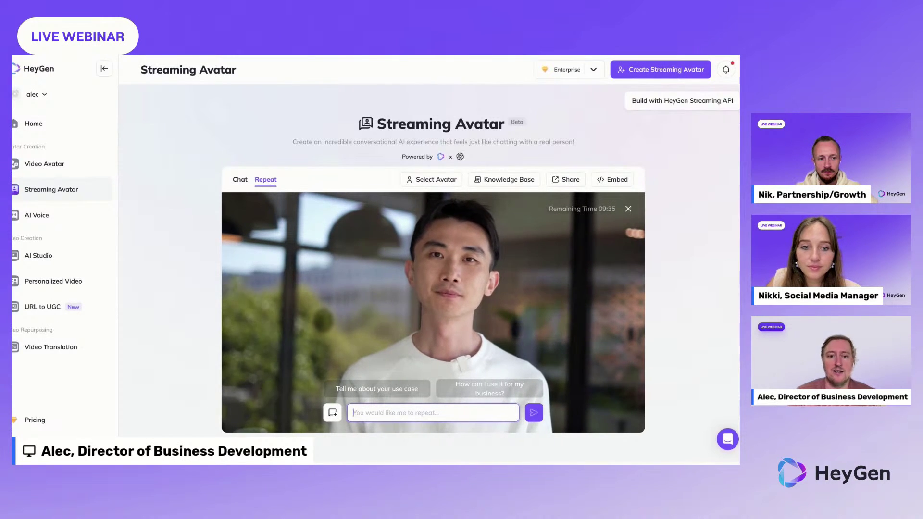
Switch the streaming avatar back to Chat mode and send it the message "How are you today?"
click(241, 180)
click(365, 416)
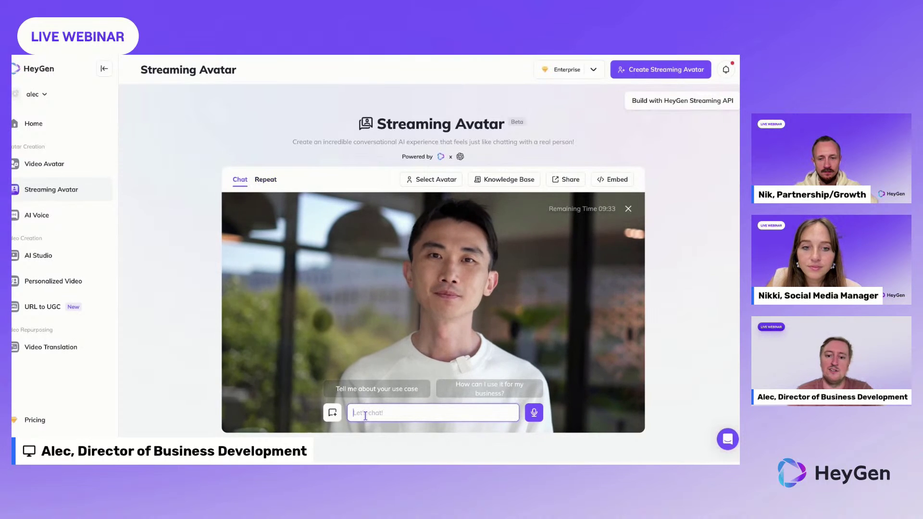
text(How are you today?)
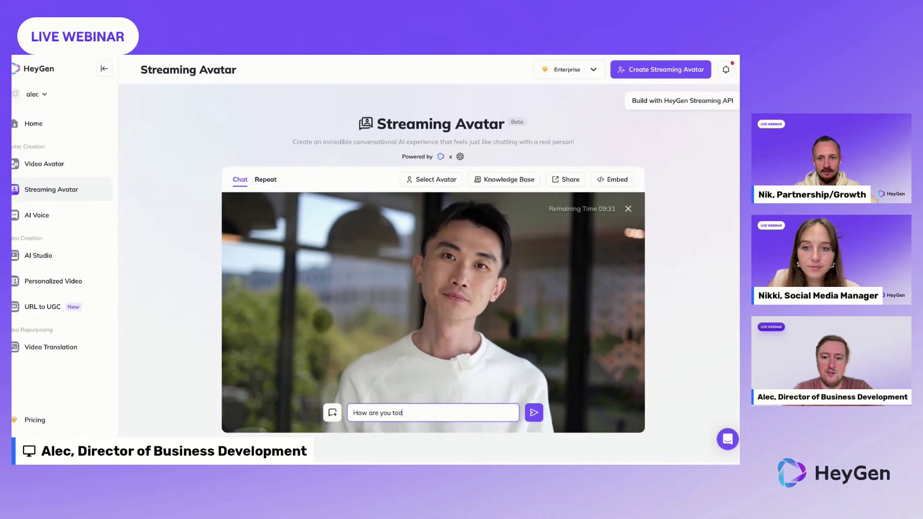
click(534, 414)
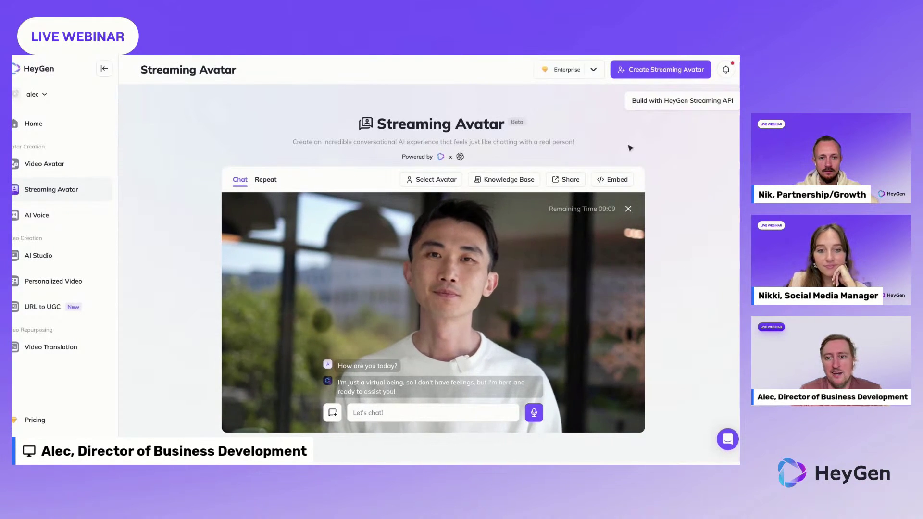
View the information on building with the HeyGen Streaming API and close it
click(650, 109)
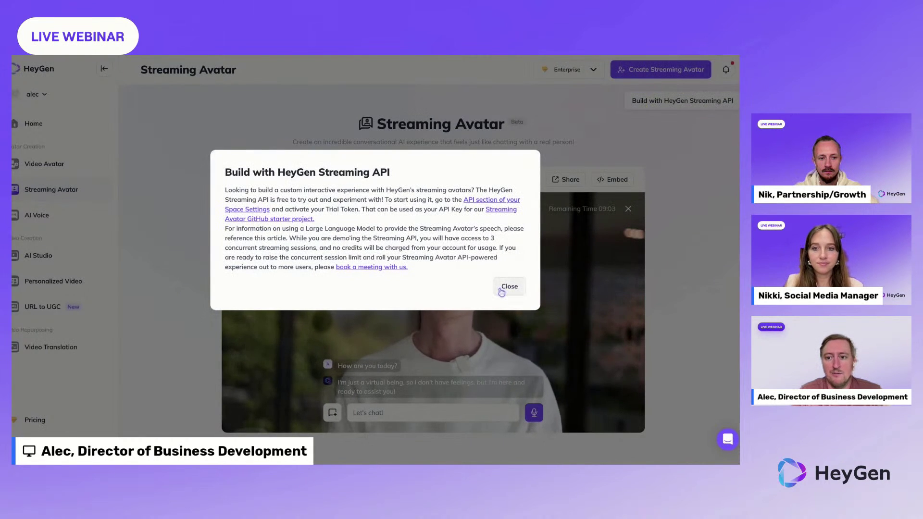
click(501, 288)
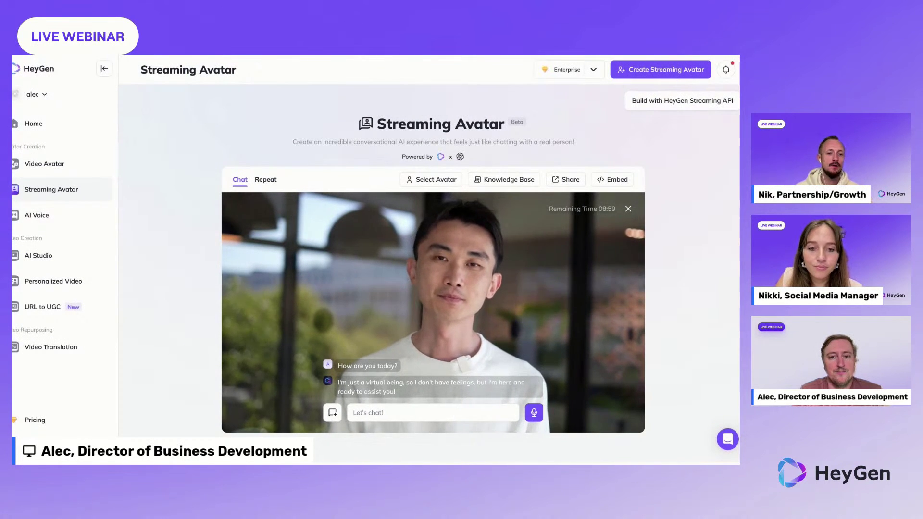
Set the avatar's knowledge base to "Respond in the language that is spoken to you" and save it for a new chat
click(535, 178)
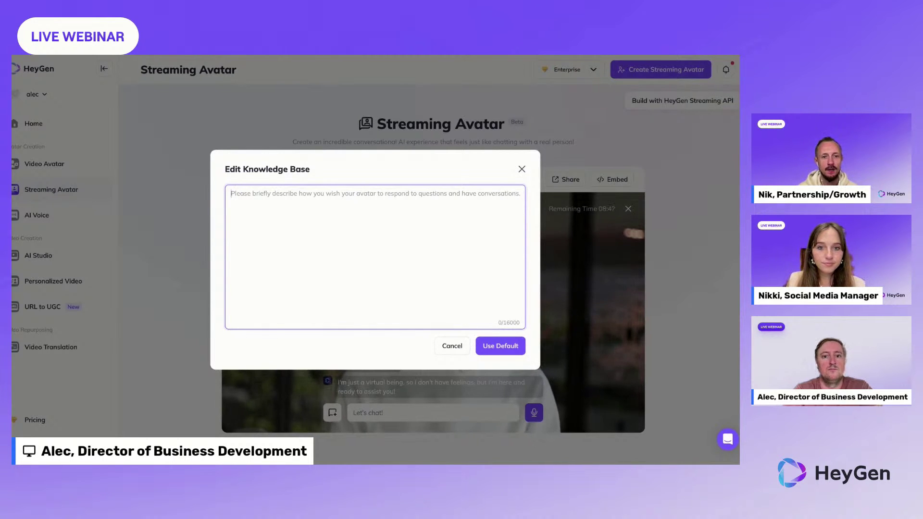
text(Respond int he)
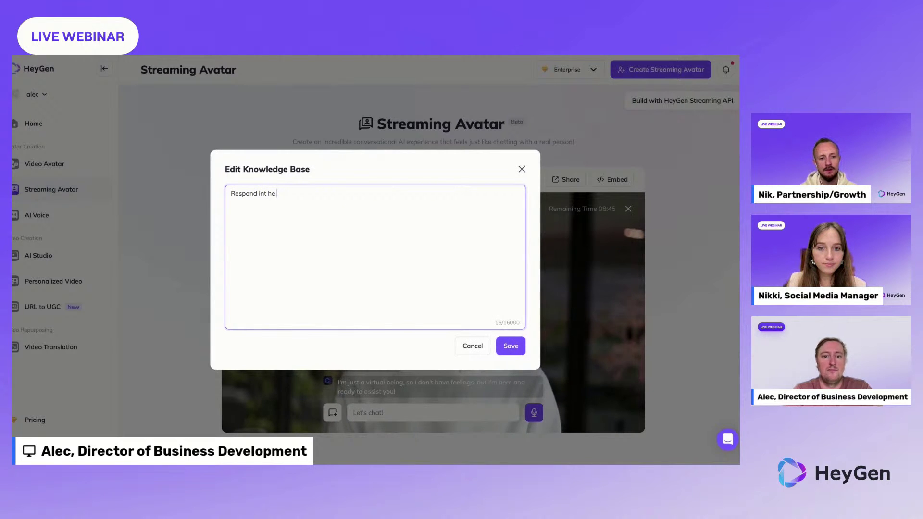
key(BackSpace)
key(BackSpace)
key(BackSpace)
text(the langua)
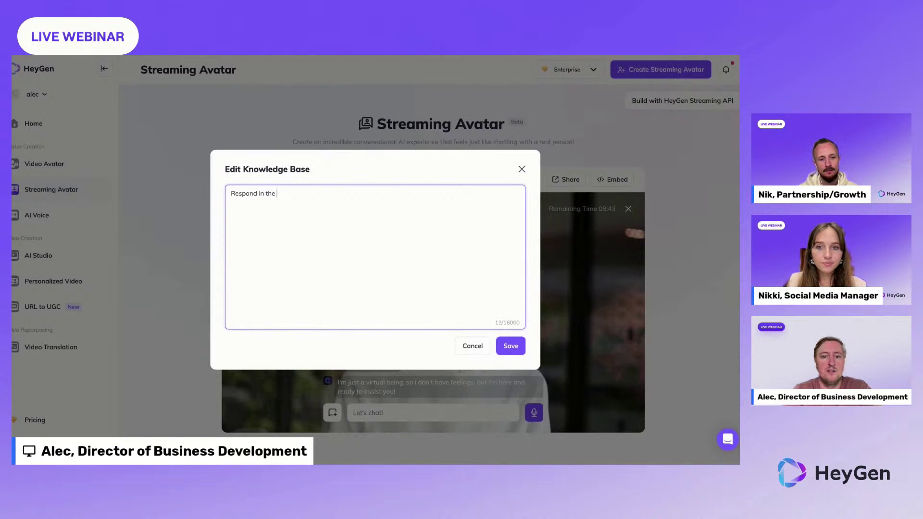
text(ge that is spoken to you)
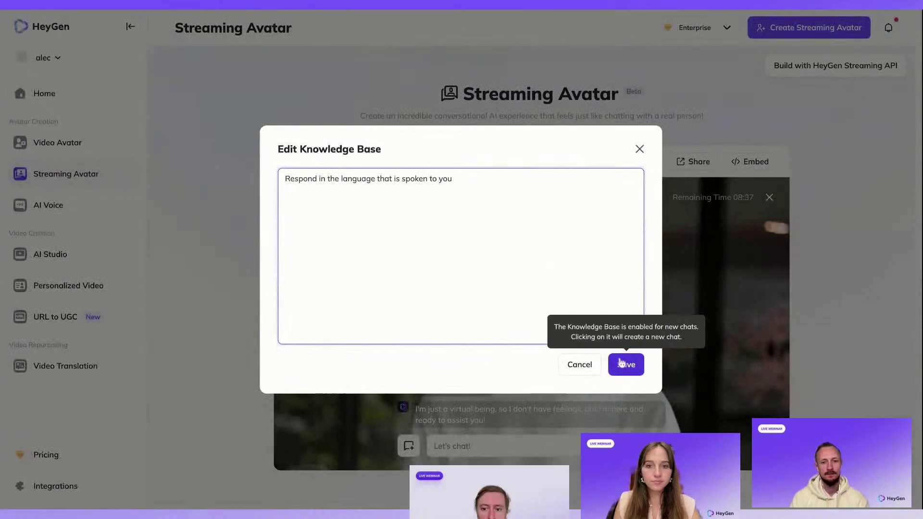
click(623, 367)
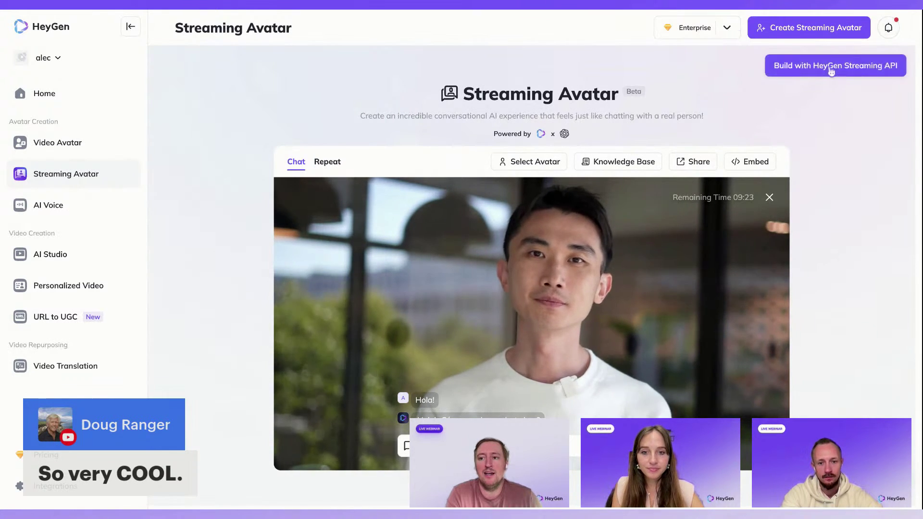
Reread the HeyGen Streaming API notes on the trial token and starter project, and return to the avatar chat
click(831, 68)
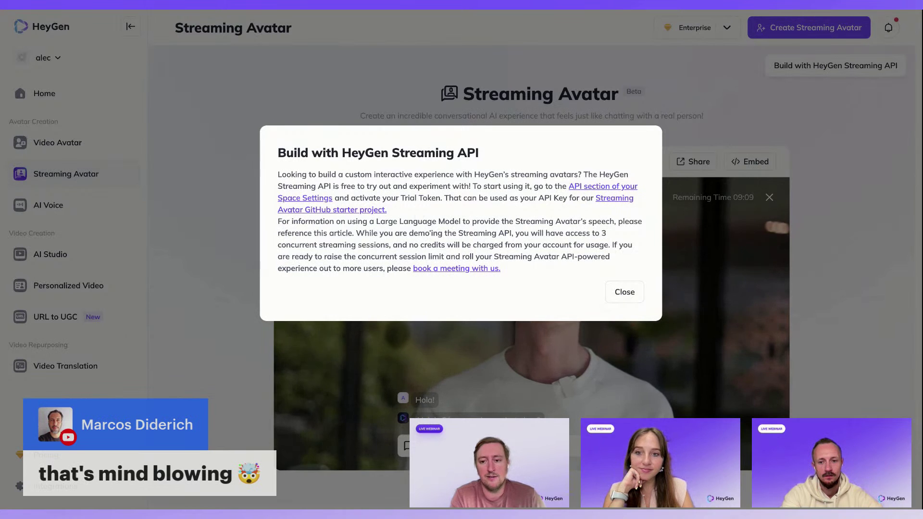
click(612, 293)
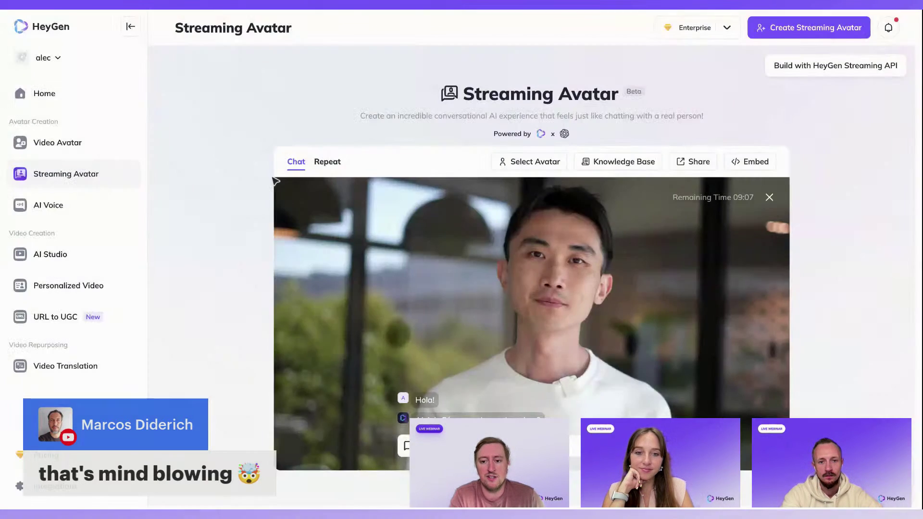